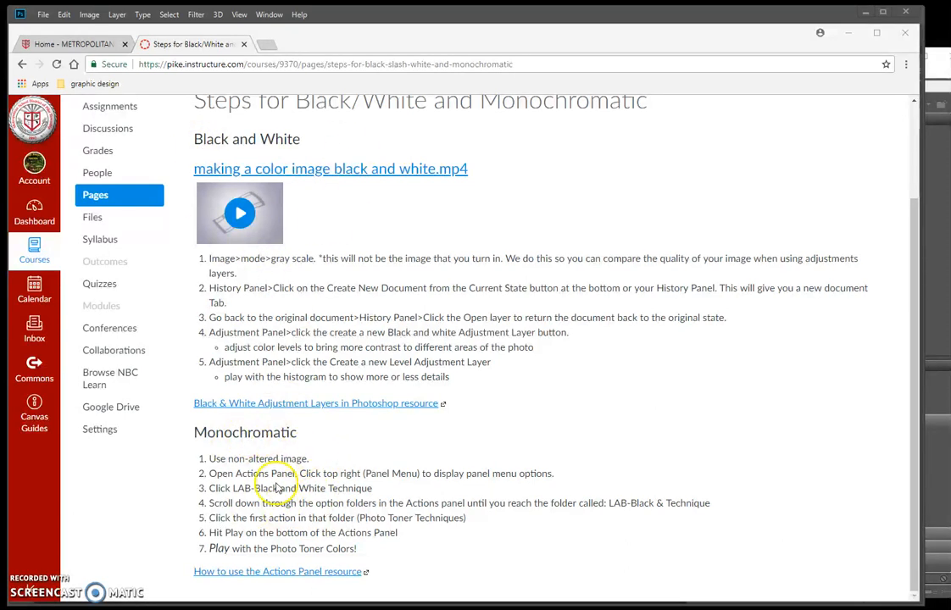
Step: Move the browser with the instructions off screen and reposition the Photoshop window so its whole workspace is in view
{"action": "left_click_drag", "start_coordinate": [777, 19], "coordinate": [793, 92]}
{"action": "left_click", "coordinate": [744, 38]}
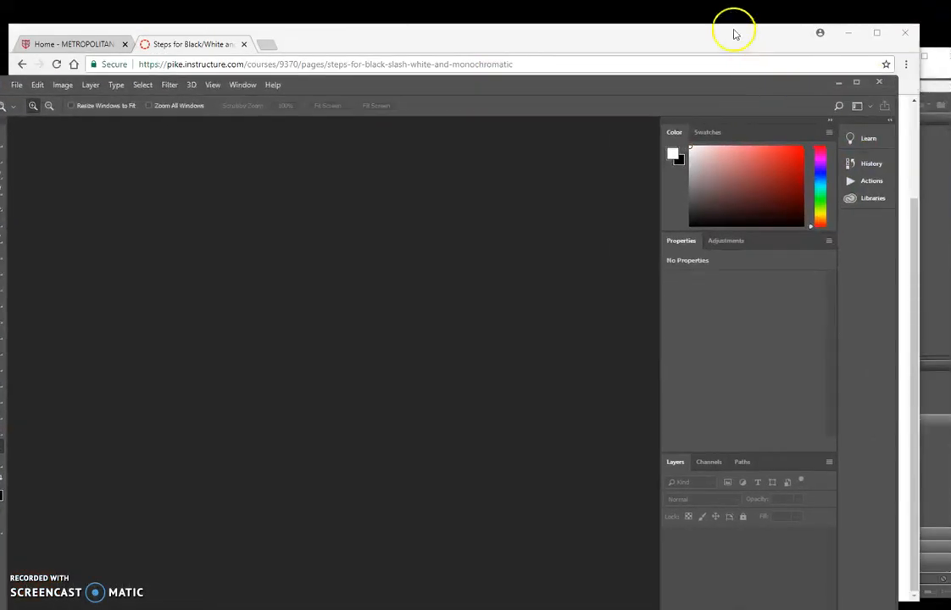
{"action": "left_click_drag", "start_coordinate": [731, 41], "coordinate": [0, 93]}
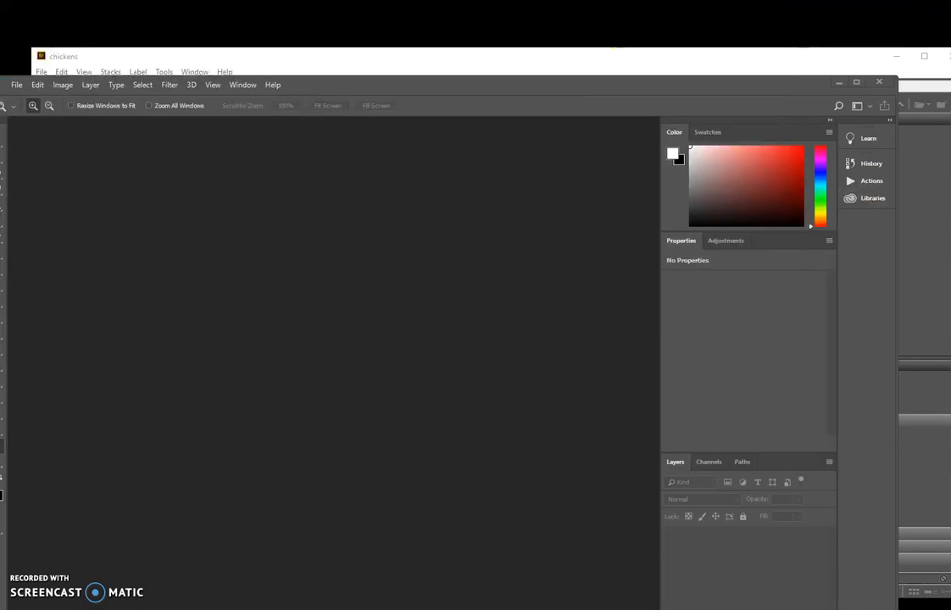
{"action": "left_click_drag", "start_coordinate": [449, 86], "coordinate": [488, 22]}
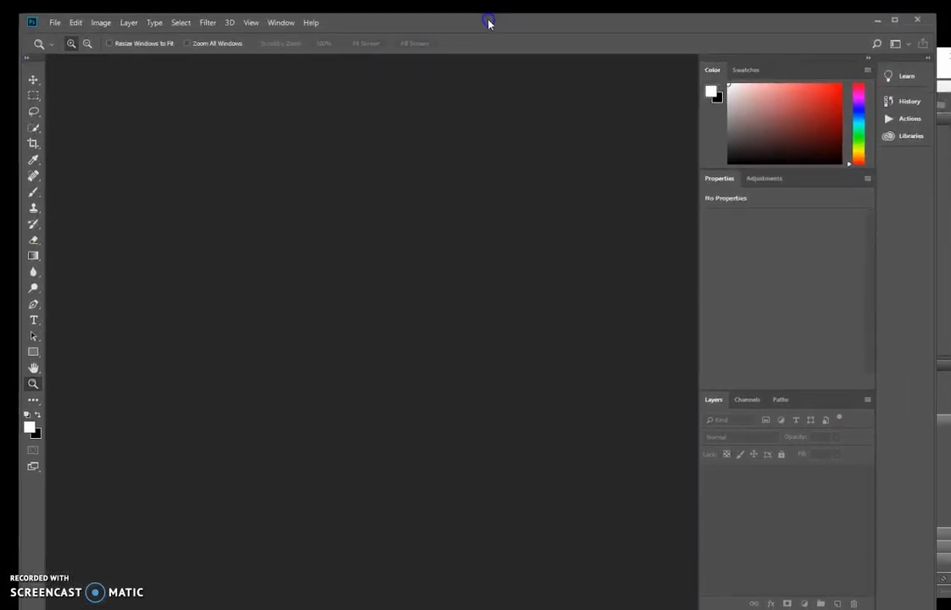
Step: Switch to Bridge, go to the portraits folder in stock photos, and open 2016-04-02 19.27.45.jpg in Photoshop
{"action": "left_click", "coordinate": [55, 23]}
{"action": "left_click", "coordinate": [85, 58]}
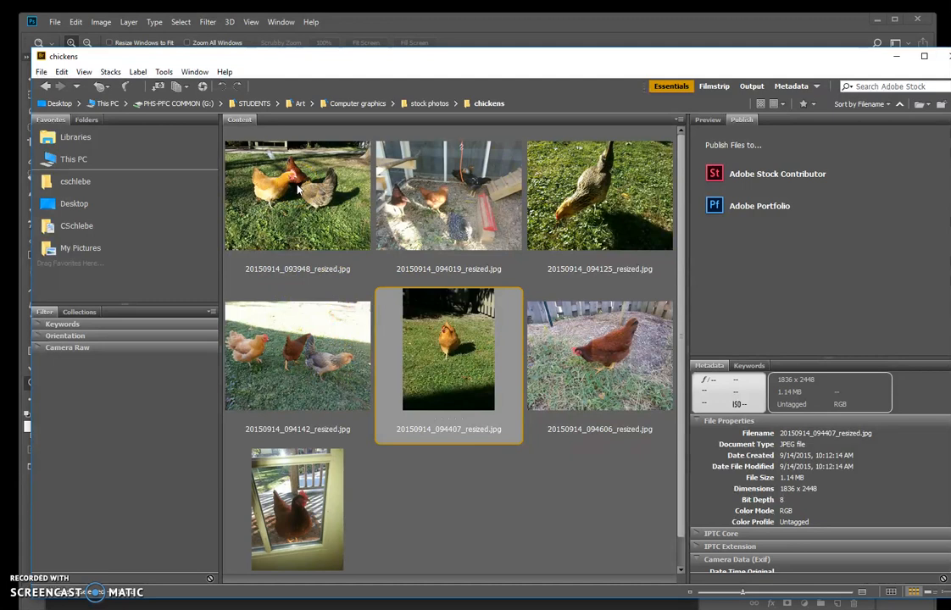
{"action": "left_click", "coordinate": [430, 103]}
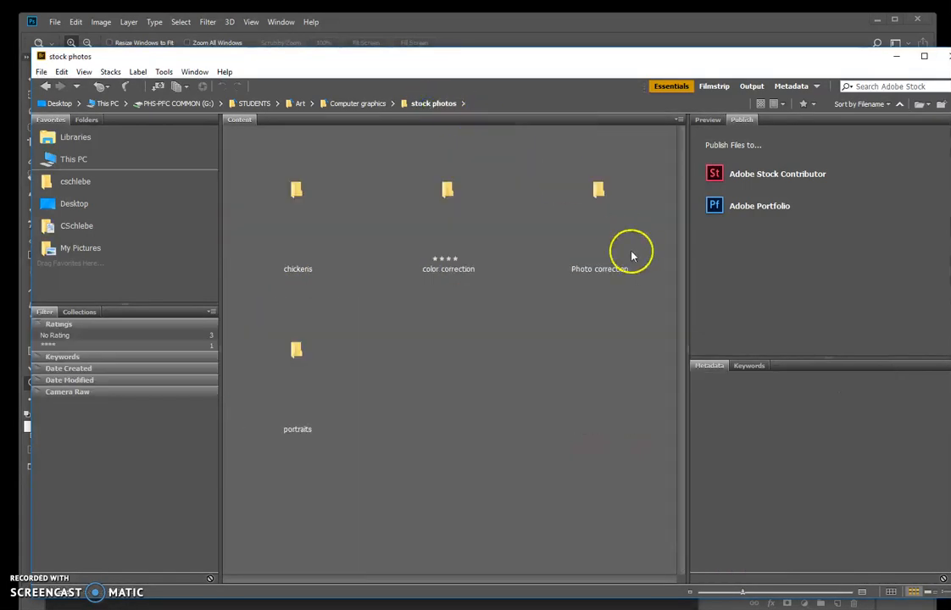
{"action": "double_click", "coordinate": [297, 349]}
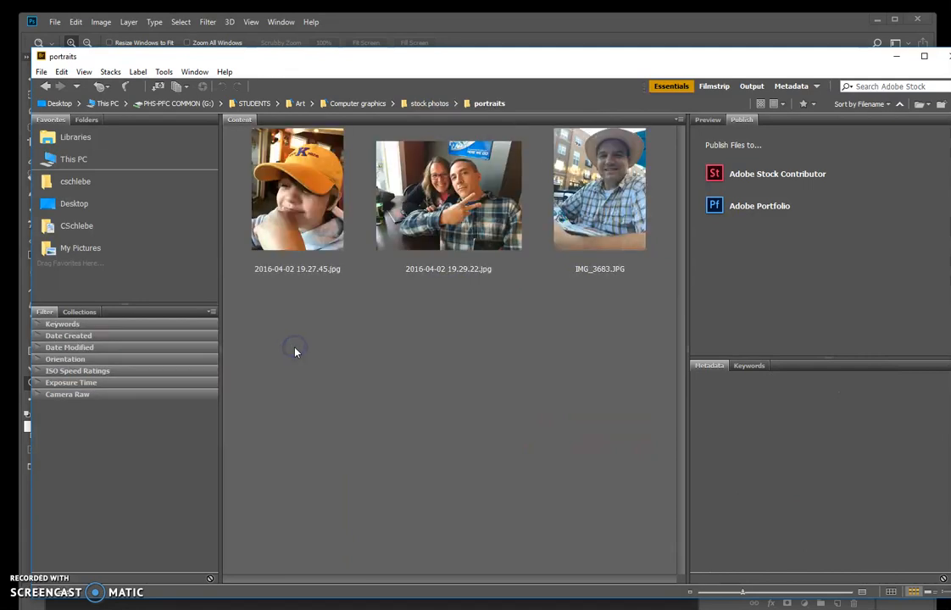
{"action": "double_click", "coordinate": [329, 172]}
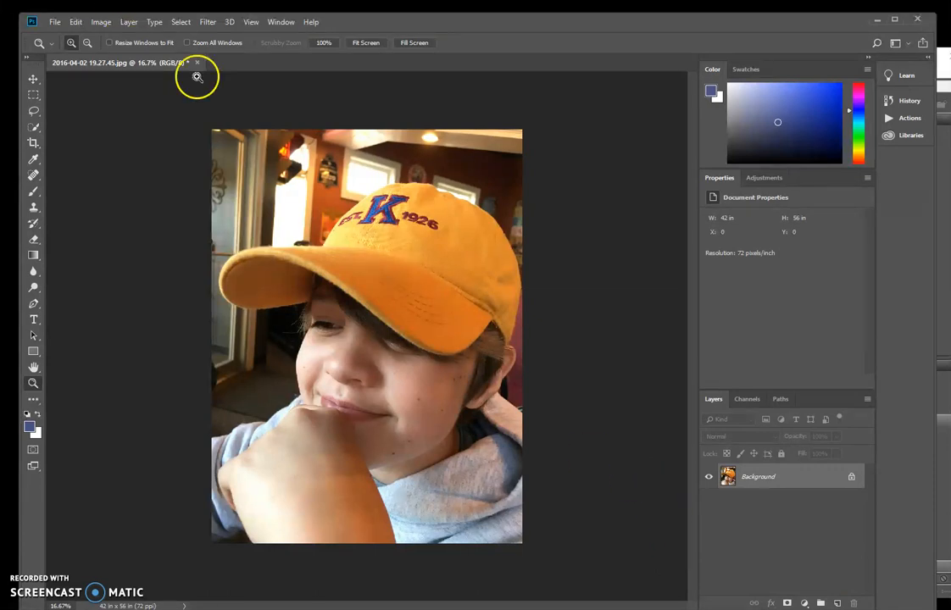
Step: Start saving a copy of the portrait and choose the computer graphics > Photo Corrections Unit folder on the H: drive
{"action": "left_click", "coordinate": [54, 22]}
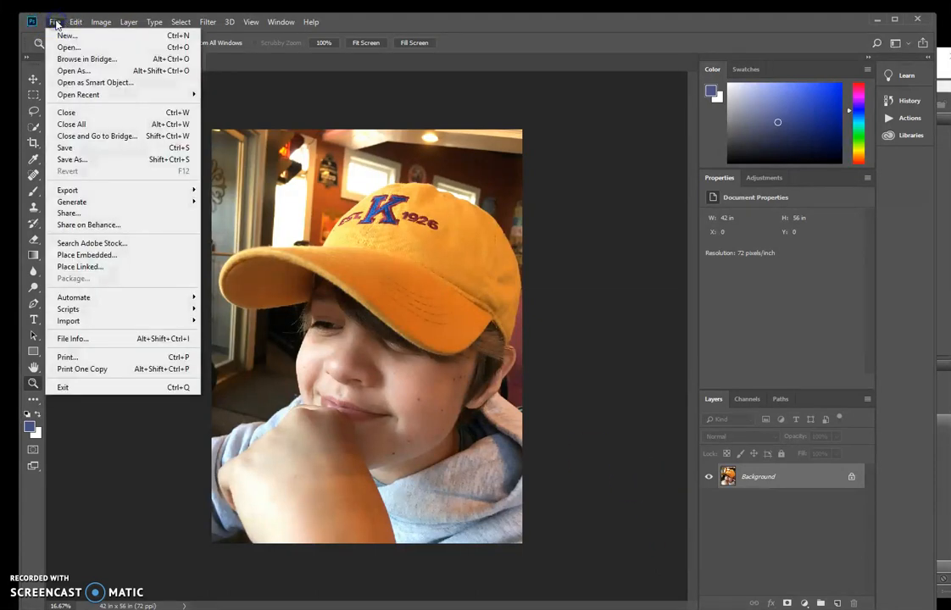
{"action": "left_click", "coordinate": [73, 160]}
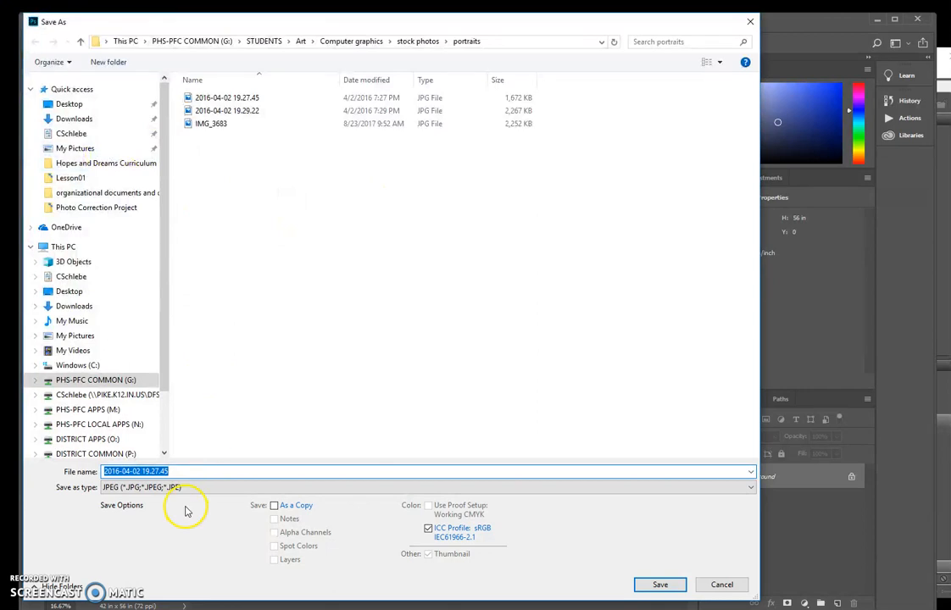
{"action": "left_click", "coordinate": [113, 396]}
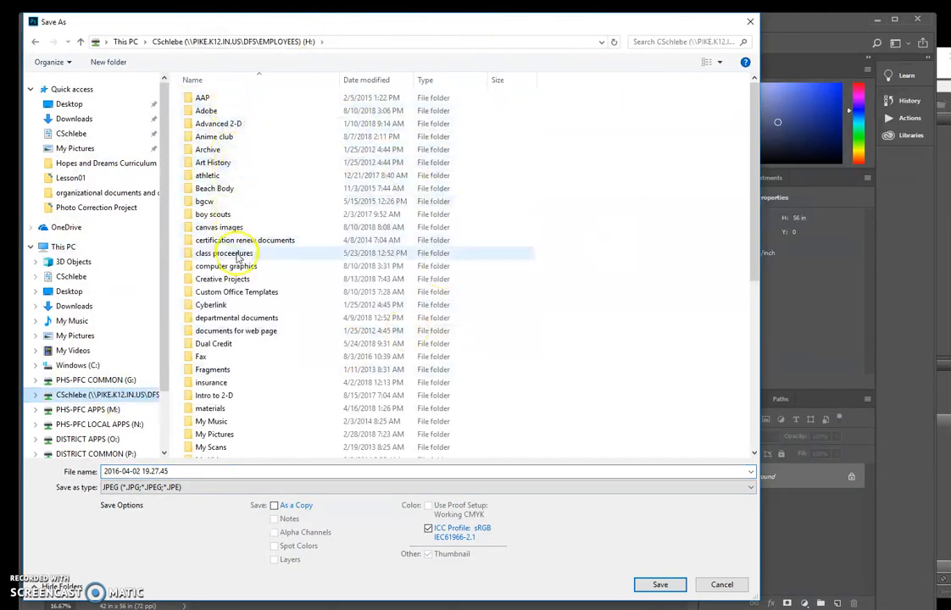
{"action": "double_click", "coordinate": [241, 255]}
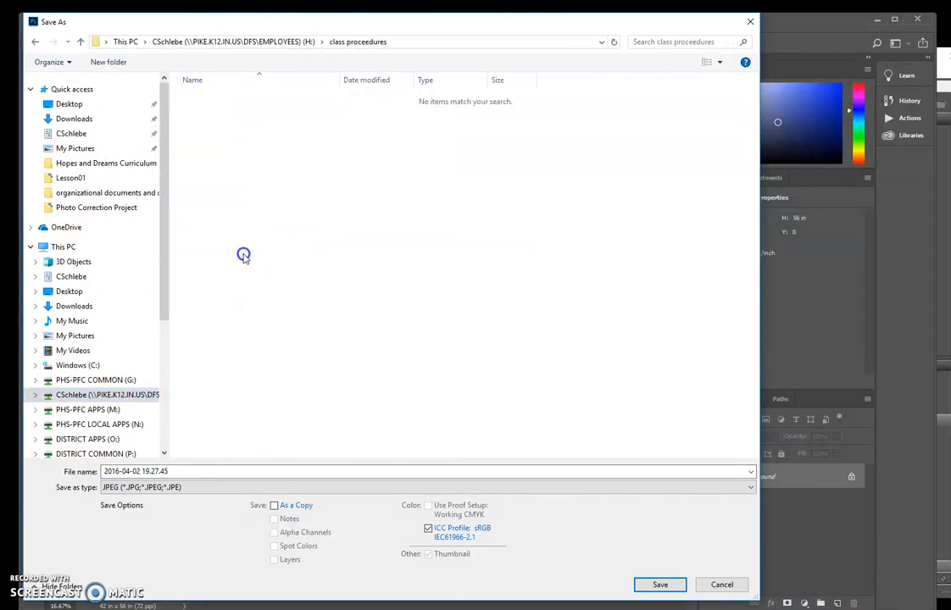
{"action": "left_click", "coordinate": [290, 42]}
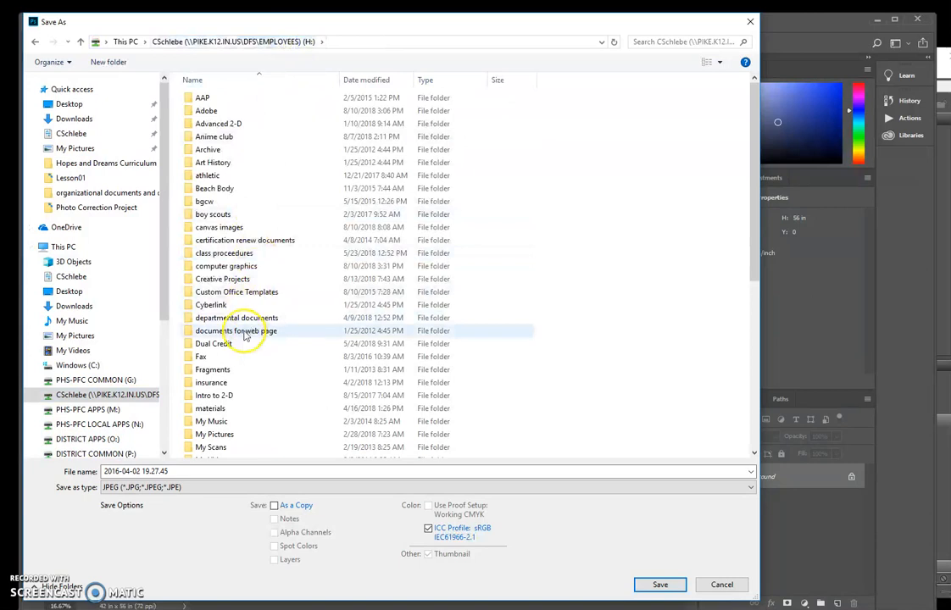
{"action": "double_click", "coordinate": [249, 266]}
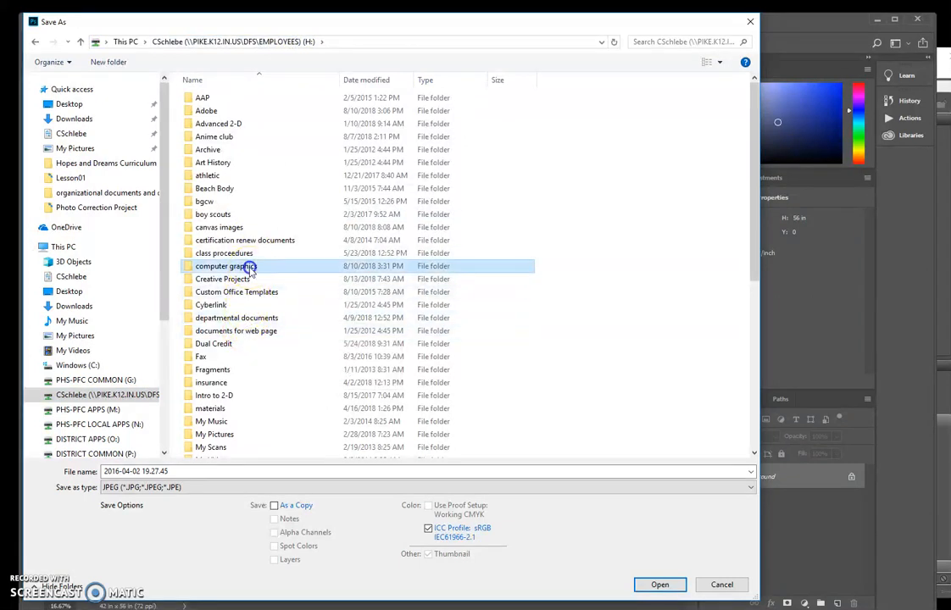
{"action": "left_click", "coordinate": [253, 114]}
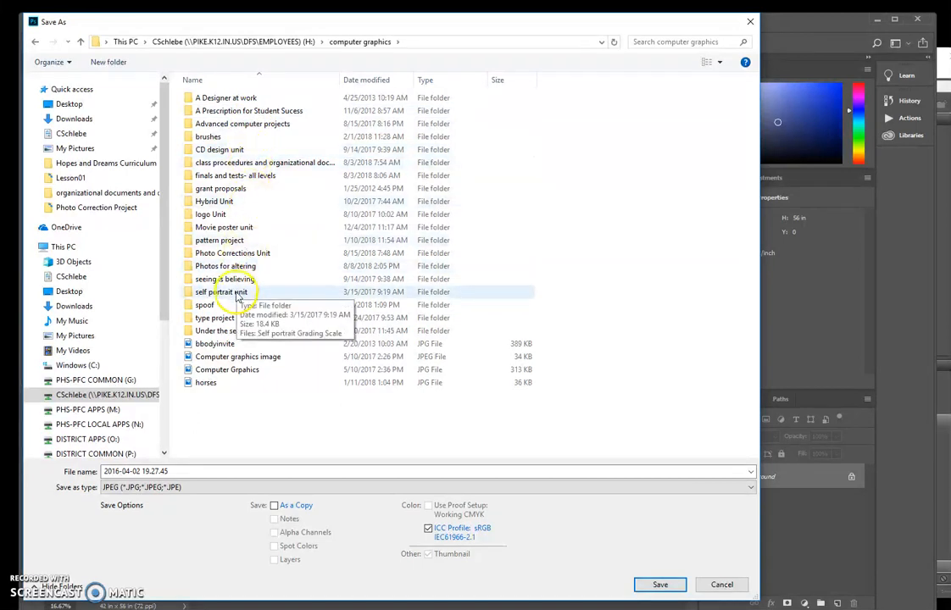
{"action": "left_click", "coordinate": [237, 254]}
{"action": "double_click", "coordinate": [237, 256]}
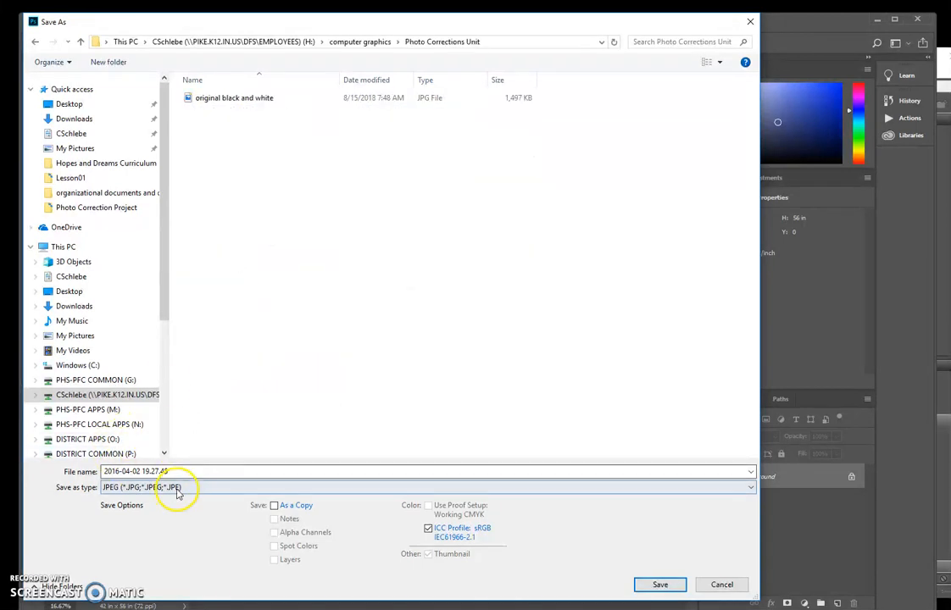
Step: Name the file "image for monochromatic" and save it as a JPEG at quality 8 (High)
{"action": "left_click", "coordinate": [136, 470]}
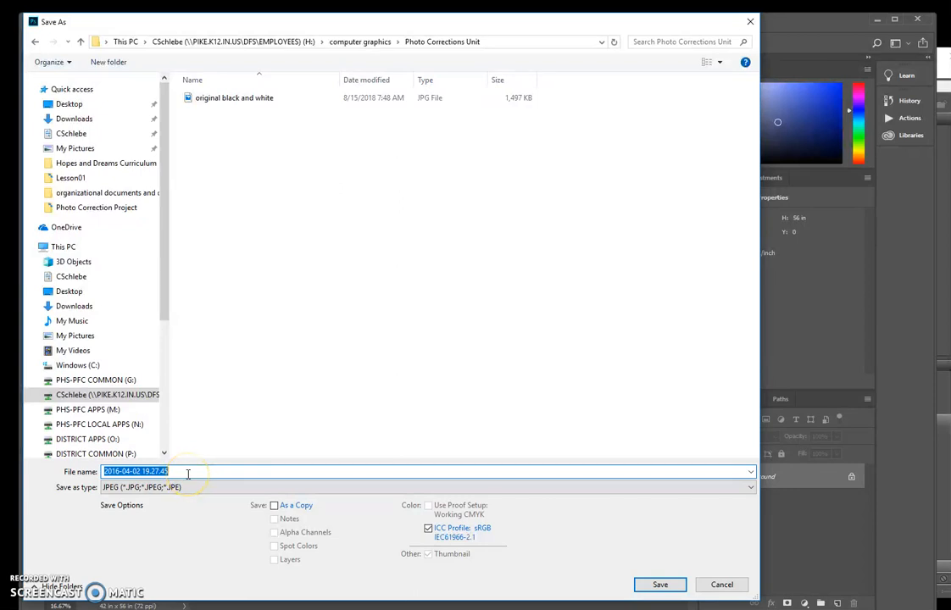
{"action": "type", "text": "image for monochromatic"}
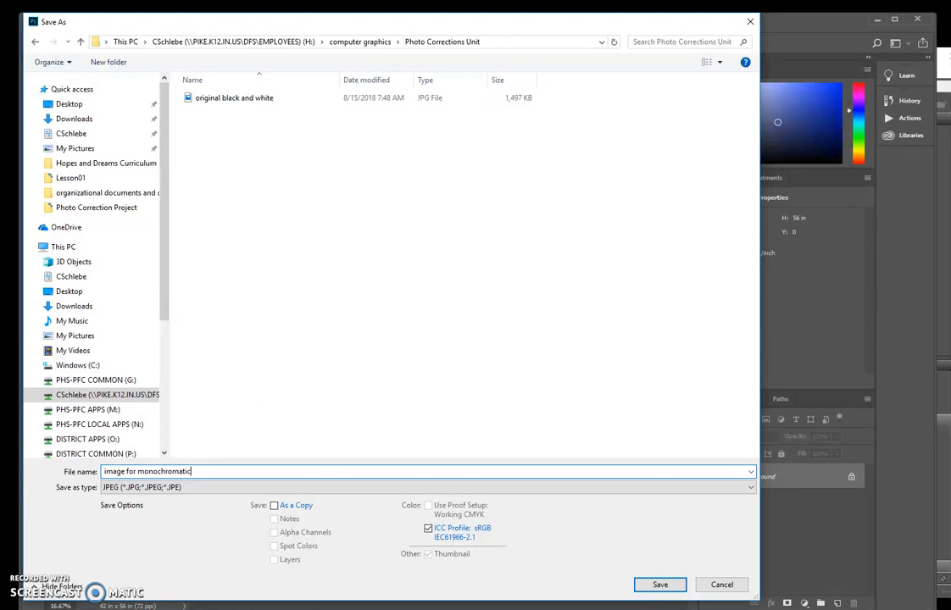
{"action": "left_click", "coordinate": [660, 585]}
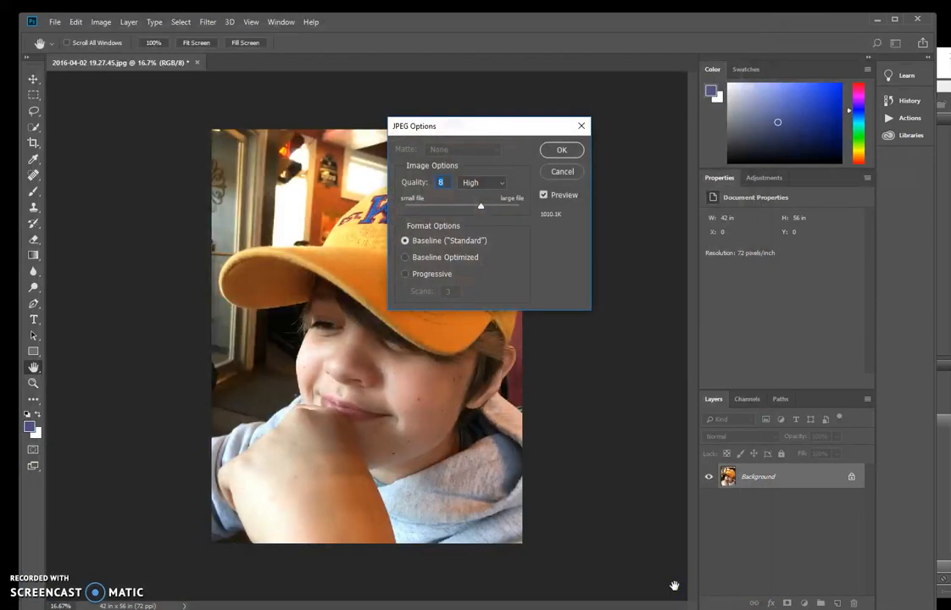
{"action": "left_click", "coordinate": [568, 149]}
{"action": "key", "text": "z"}
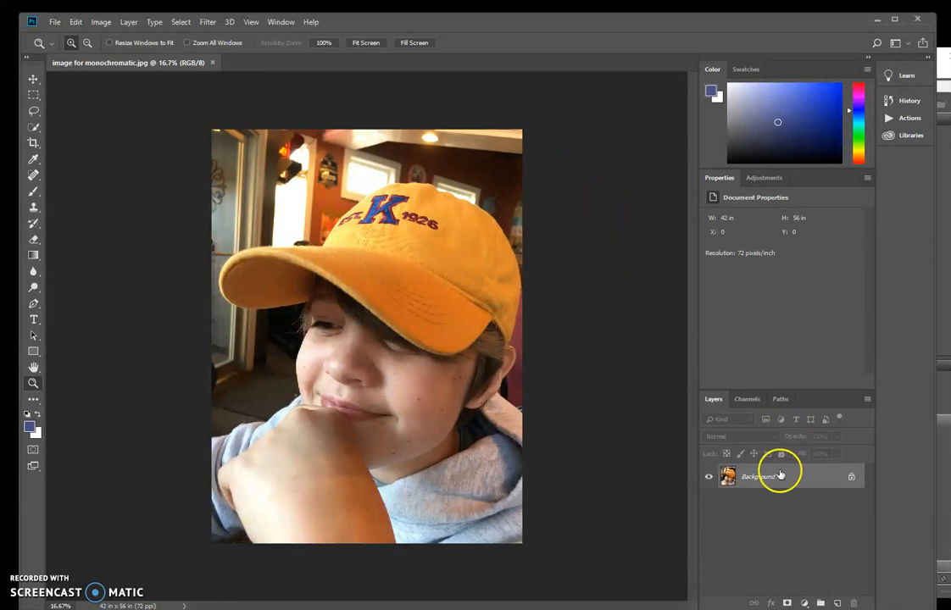
Step: Save the image again as "image for monochromatic" in Photoshop (PSD) format in the same folder
{"action": "left_click", "coordinate": [54, 22]}
{"action": "left_click", "coordinate": [80, 158]}
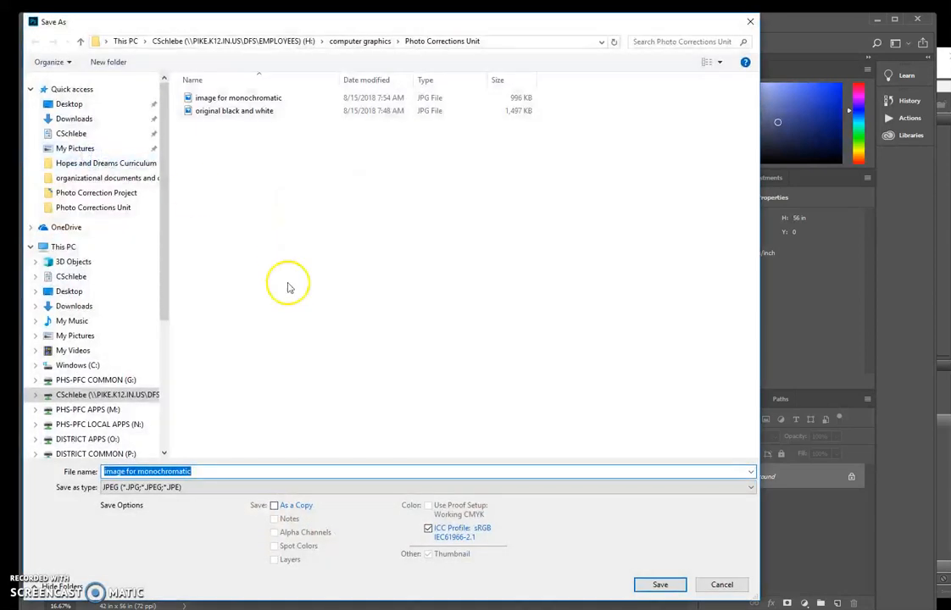
{"action": "left_click", "coordinate": [162, 487]}
{"action": "left_click", "coordinate": [158, 280]}
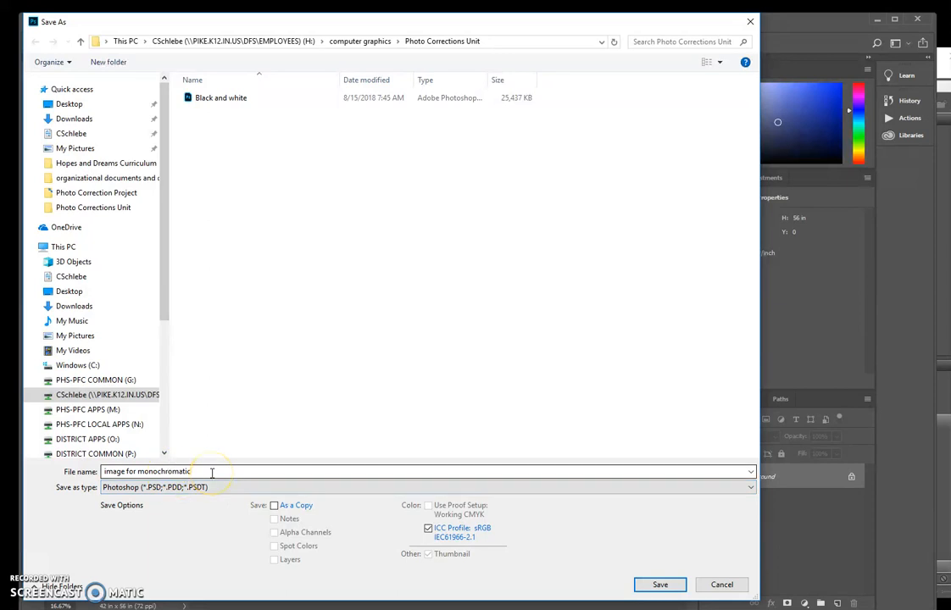
{"action": "left_click", "coordinate": [660, 585]}
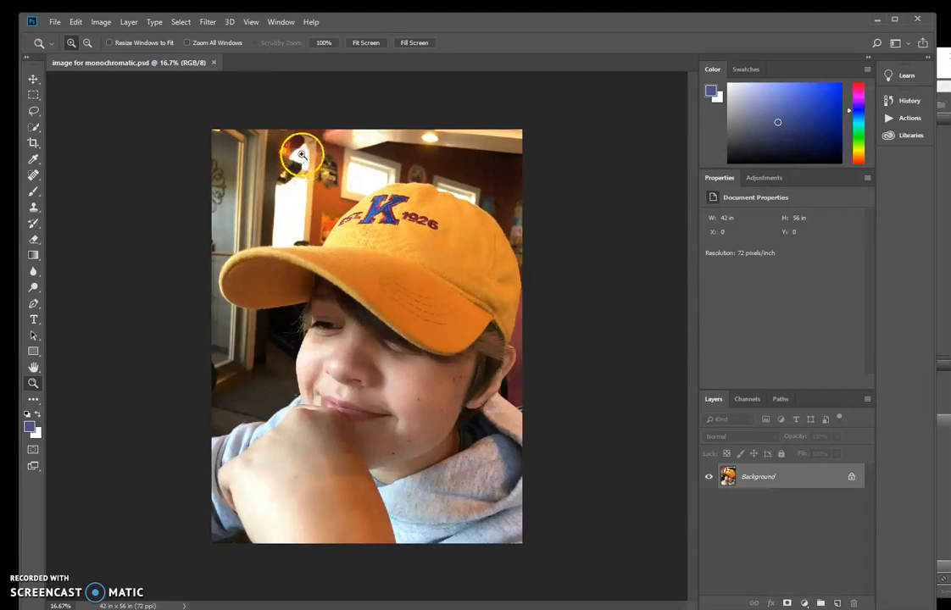
{"action": "left_click", "coordinate": [307, 128]}
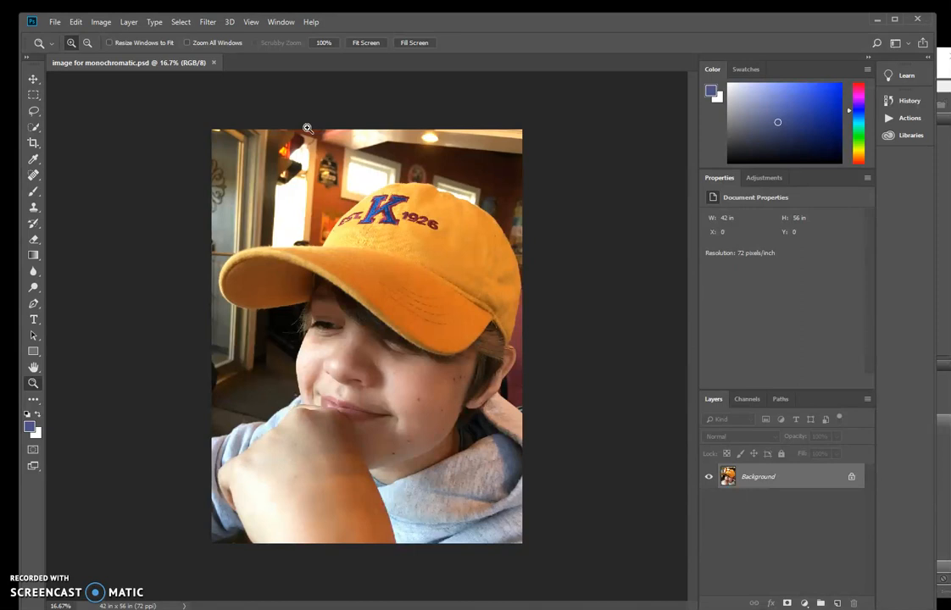
Step: Load the LAB - Black & White Technique action set into the available actions
{"action": "left_click", "coordinate": [772, 178]}
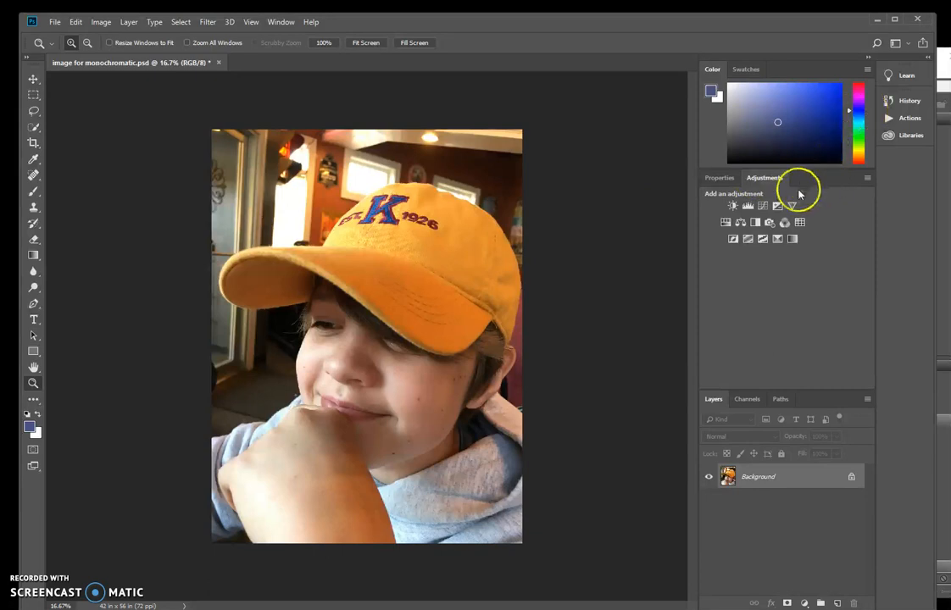
{"action": "left_click", "coordinate": [902, 119]}
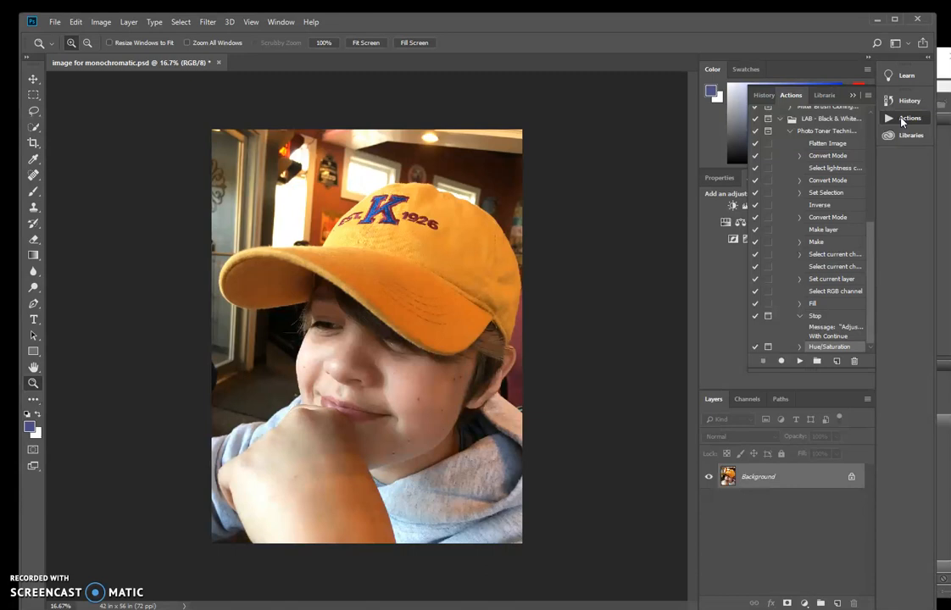
{"action": "left_click", "coordinate": [870, 97]}
{"action": "left_click", "coordinate": [871, 98]}
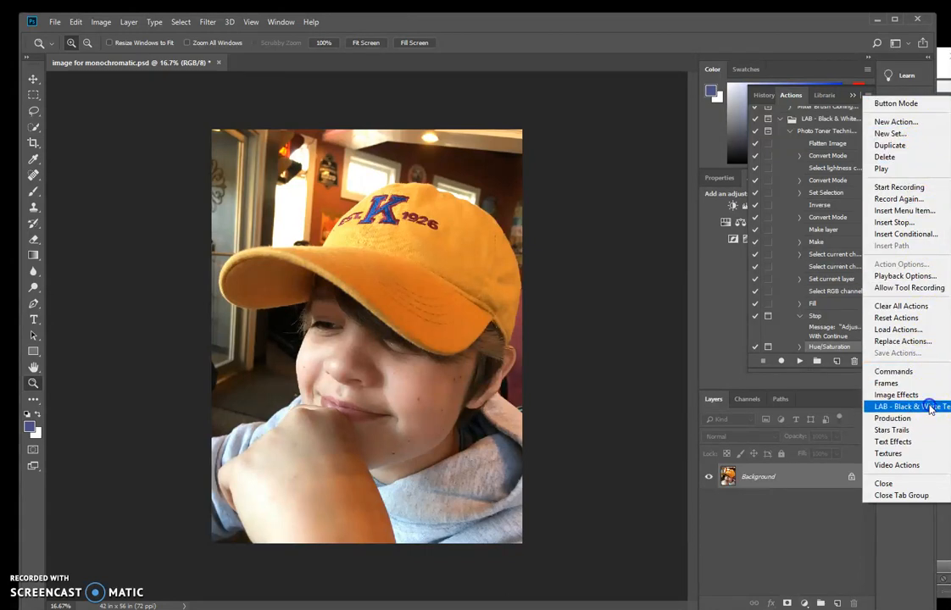
{"action": "left_click", "coordinate": [930, 408]}
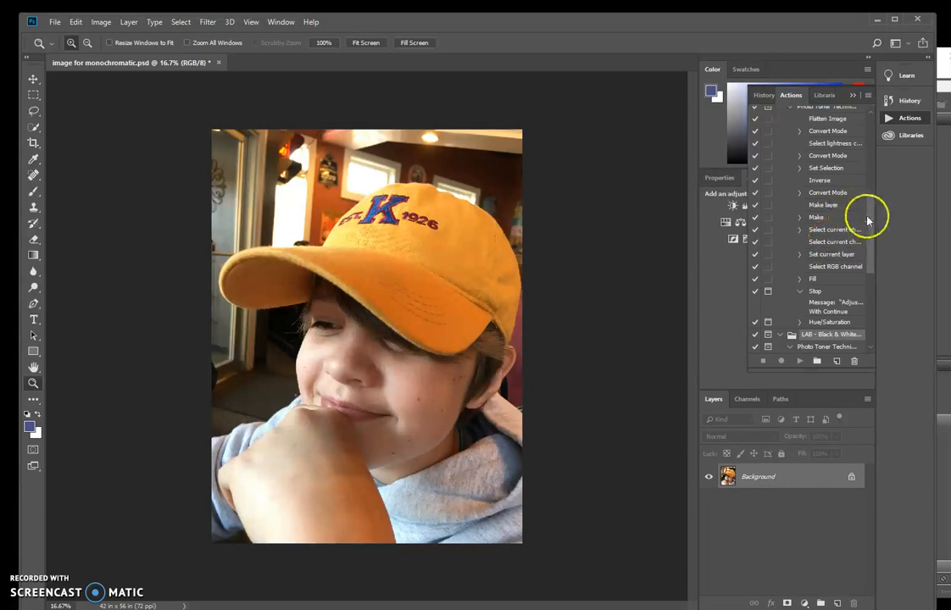
Step: Play the Photo Toner Techniques action from the newly loaded set and continue past its stop to the Hue/Saturation adjustment
{"action": "left_click_drag", "start_coordinate": [873, 212], "coordinate": [873, 248]}
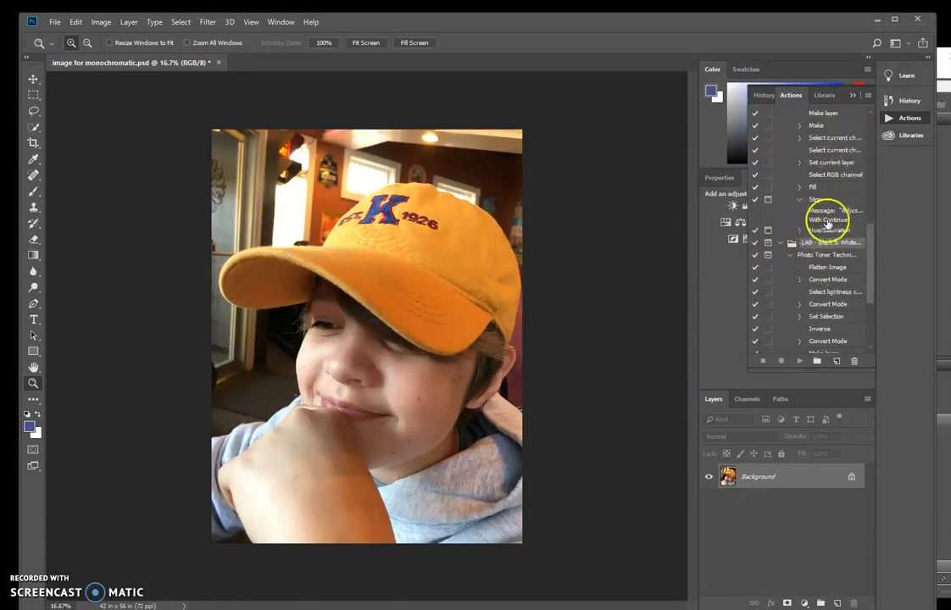
{"action": "left_click", "coordinate": [853, 257]}
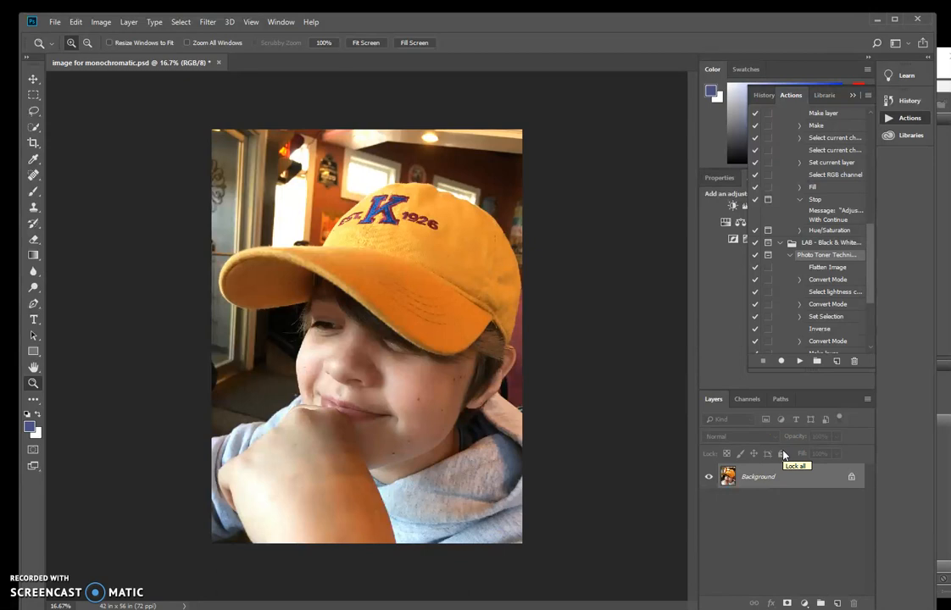
{"action": "left_click", "coordinate": [799, 361]}
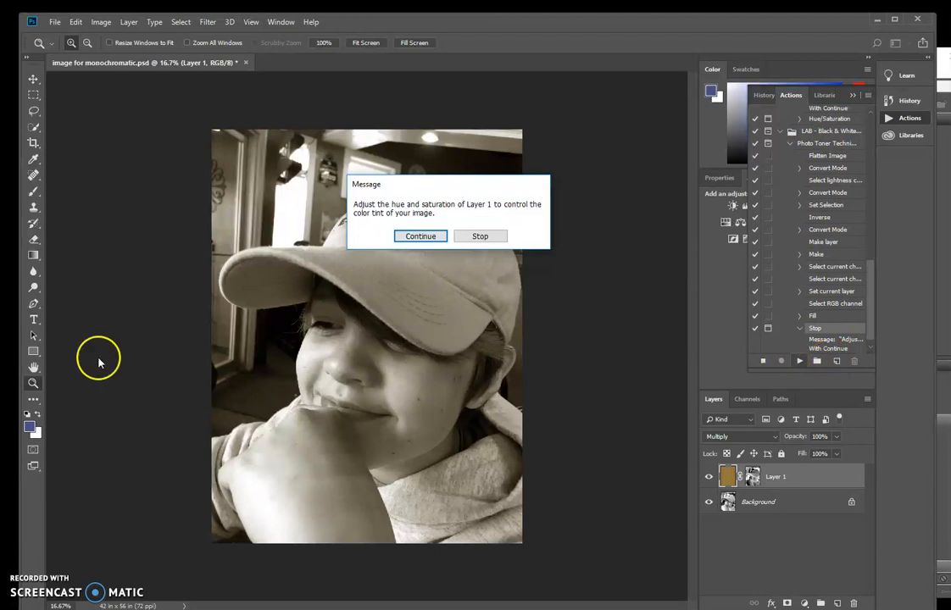
{"action": "left_click", "coordinate": [422, 236]}
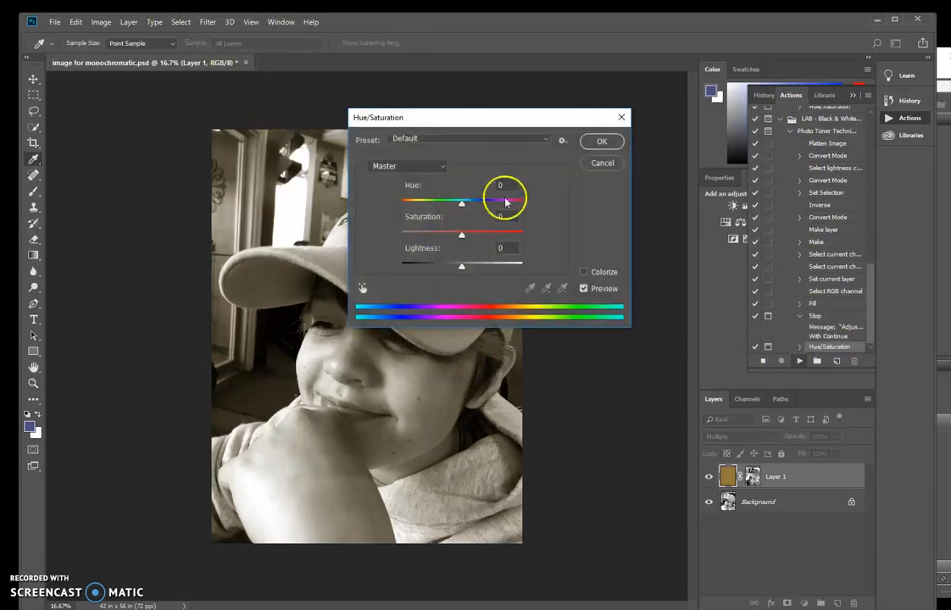
Step: Set the Master adjustment to Hue +80, Saturation -2 and Lightness -8, keeping the photo in view
{"action": "left_click_drag", "start_coordinate": [504, 119], "coordinate": [757, 123]}
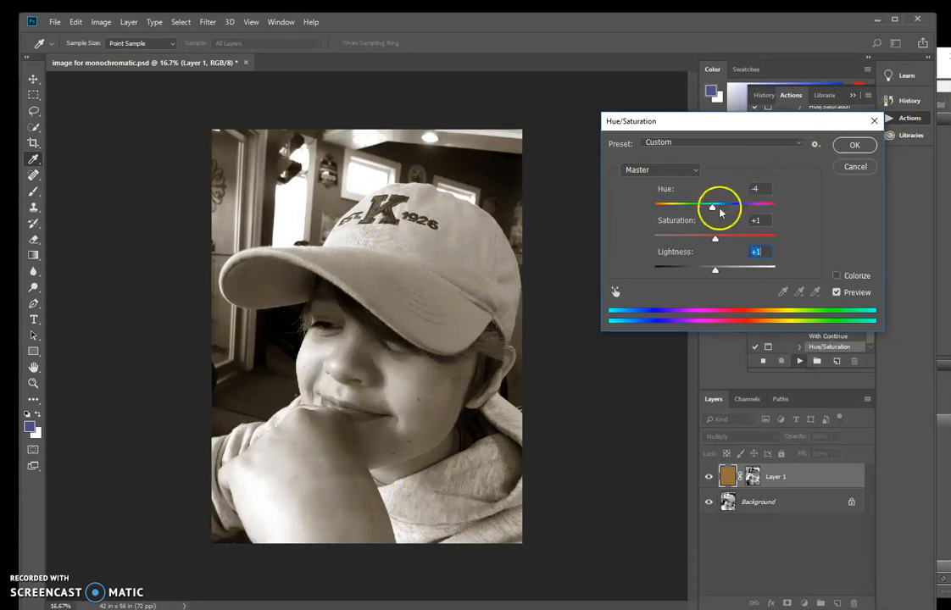
{"action": "left_click_drag", "start_coordinate": [717, 209], "coordinate": [713, 235]}
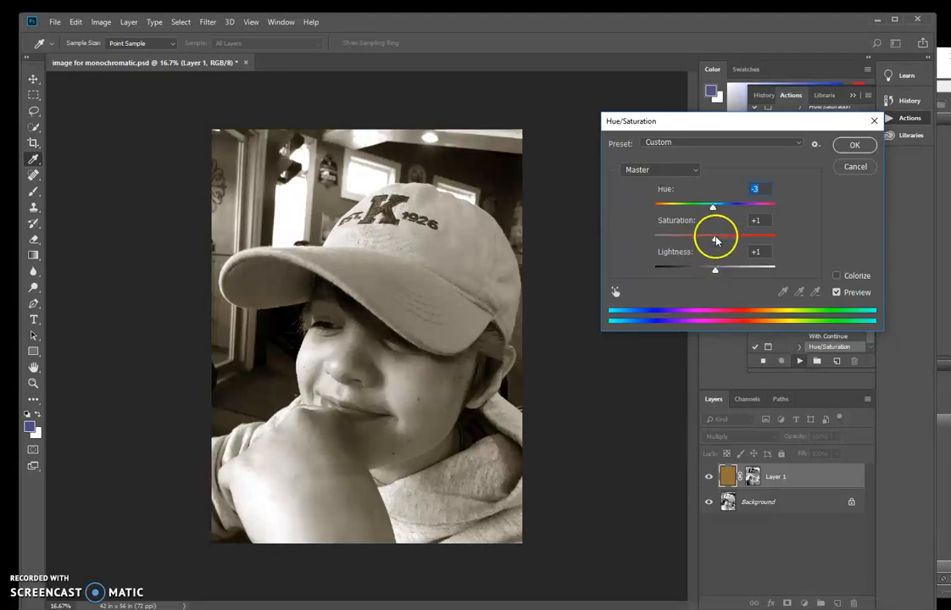
{"action": "left_click_drag", "start_coordinate": [727, 252], "coordinate": [711, 272]}
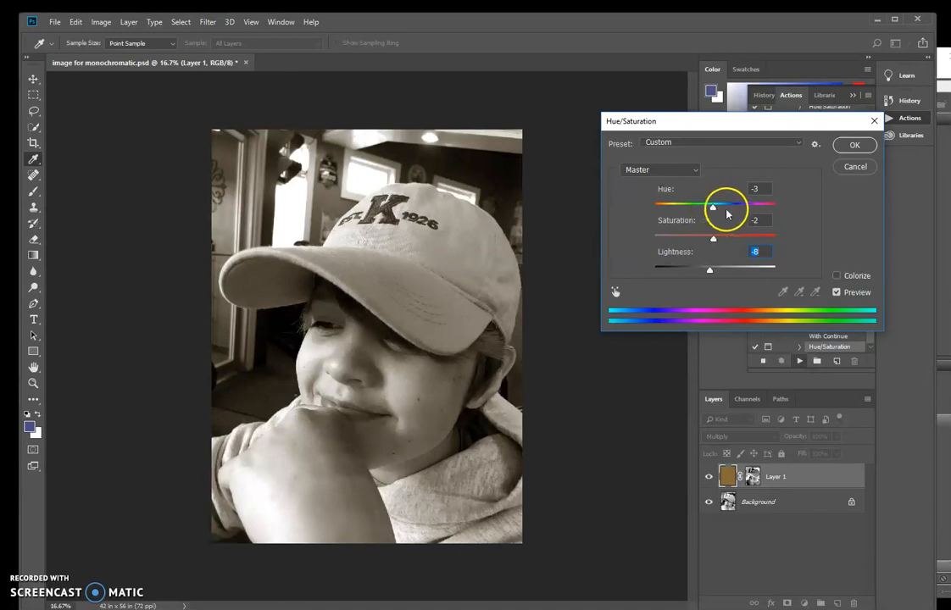
{"action": "left_click_drag", "start_coordinate": [713, 208], "coordinate": [753, 221]}
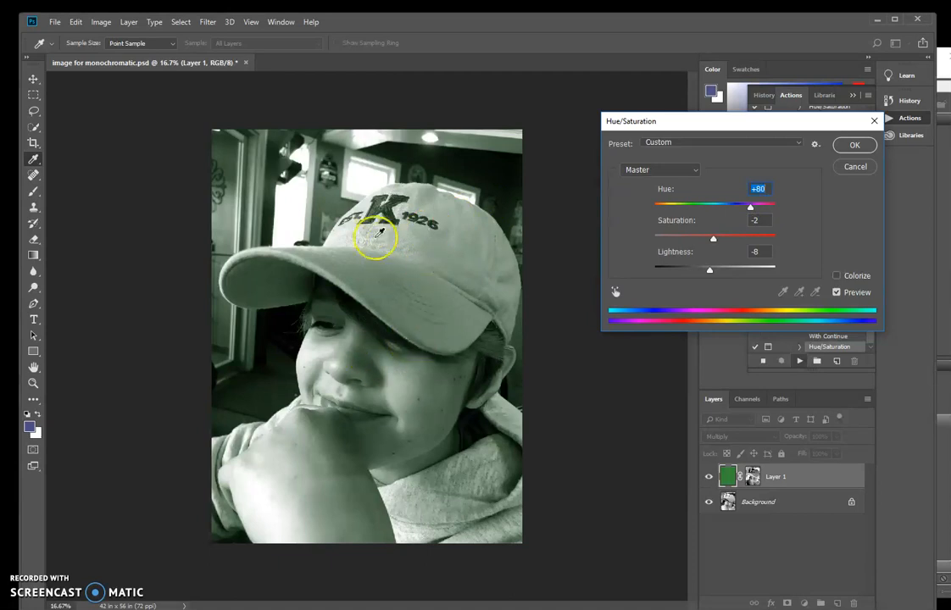
Step: Try a colorized purple tone with Hue 255 and Saturation 83, then turn Colorize back off
{"action": "left_click", "coordinate": [837, 276]}
{"action": "left_click_drag", "start_coordinate": [732, 206], "coordinate": [747, 241]}
{"action": "left_click_drag", "start_coordinate": [680, 206], "coordinate": [740, 211]}
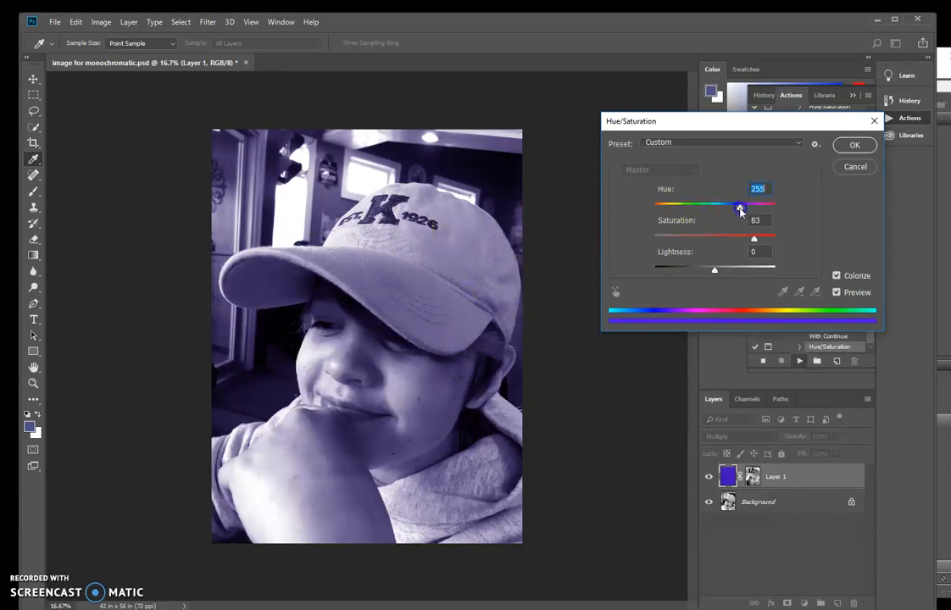
{"action": "left_click", "coordinate": [836, 276]}
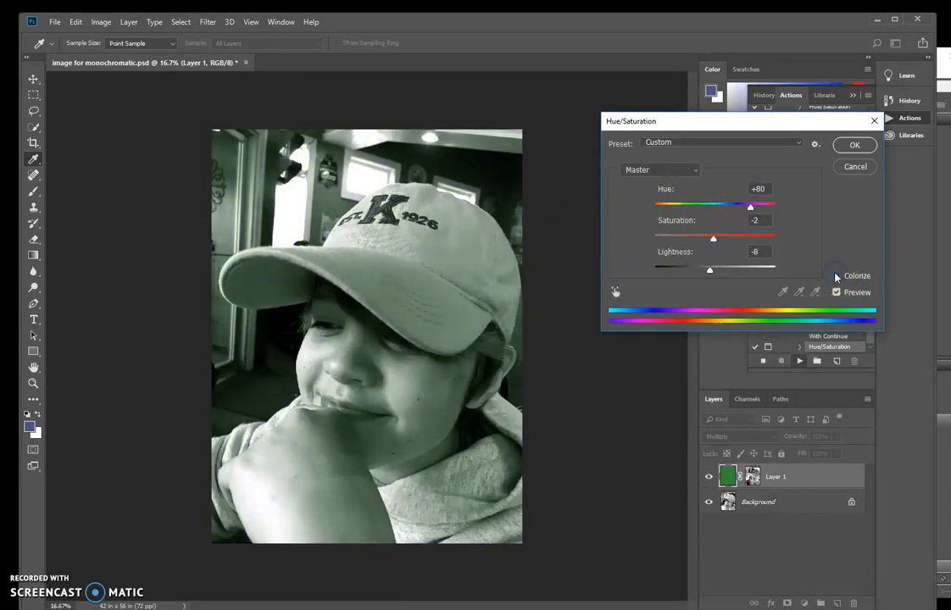
{"action": "left_click", "coordinate": [836, 276]}
{"action": "left_click", "coordinate": [836, 276]}
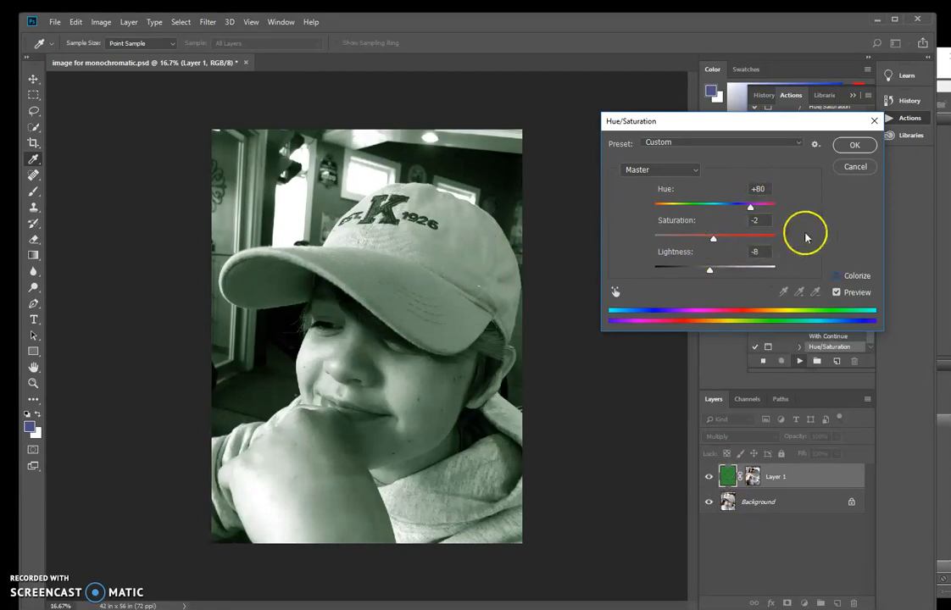
Step: Colorize the photo blue with Hue 235, Saturation 83 and Lightness 0, and apply the Hue/Saturation adjustment
{"action": "left_click_drag", "start_coordinate": [761, 241], "coordinate": [720, 246]}
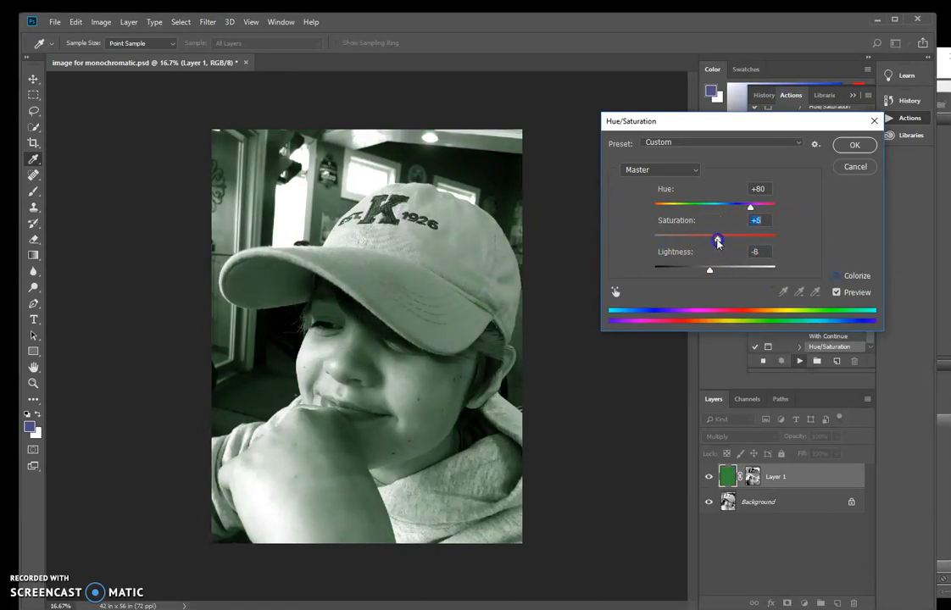
{"action": "mouse_move", "coordinate": [751, 208]}
{"action": "left_mouse_down"}
{"action": "mouse_move", "coordinate": [740, 214]}
{"action": "mouse_move", "coordinate": [760, 206]}
{"action": "mouse_move", "coordinate": [734, 212]}
{"action": "left_mouse_up"}
{"action": "left_click", "coordinate": [837, 275]}
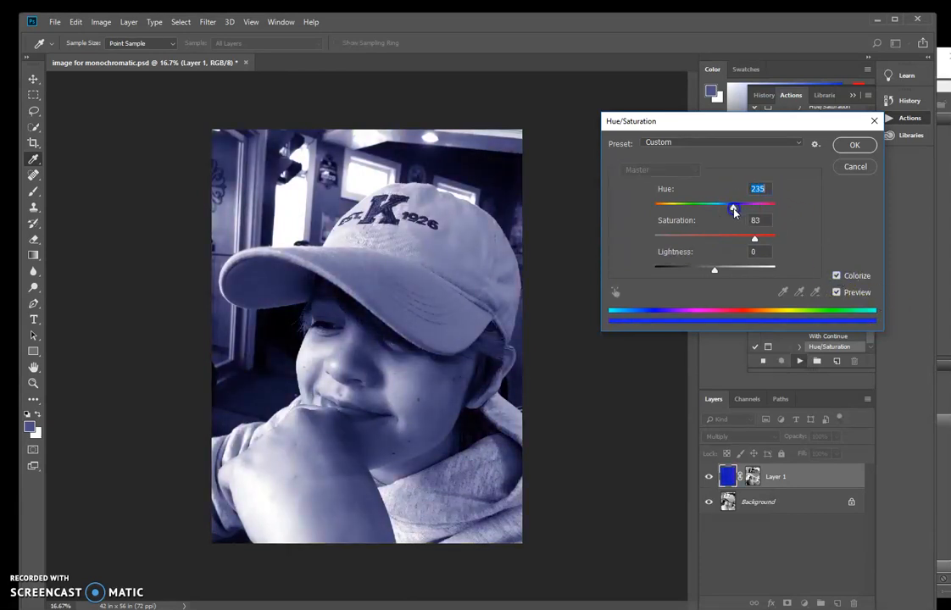
{"action": "left_click", "coordinate": [851, 146]}
Step: Try to save the blue-toned photo to its existing file, image for monochromatic.psd
{"action": "left_click", "coordinate": [52, 21]}
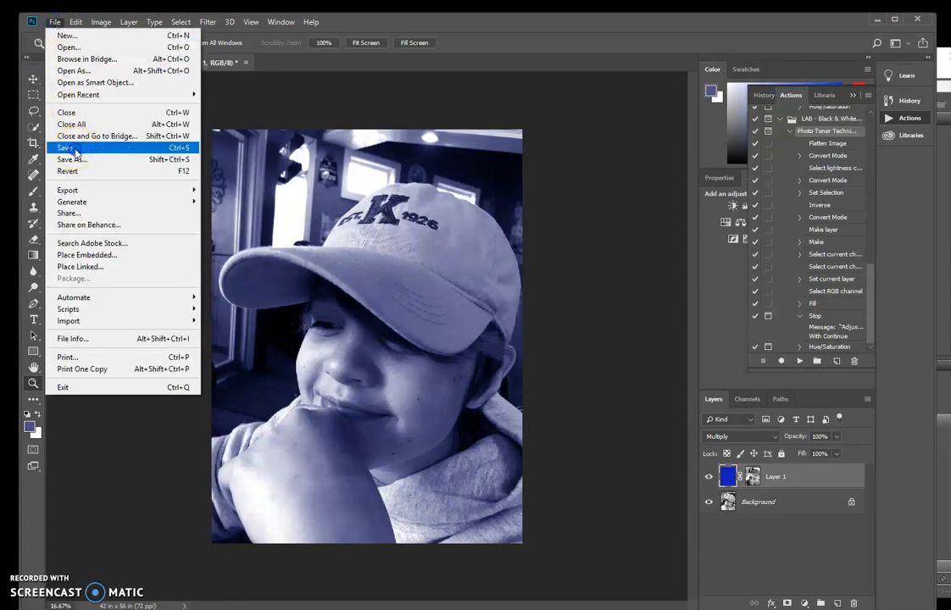
{"action": "left_click", "coordinate": [68, 148]}
{"action": "left_click", "coordinate": [625, 172]}
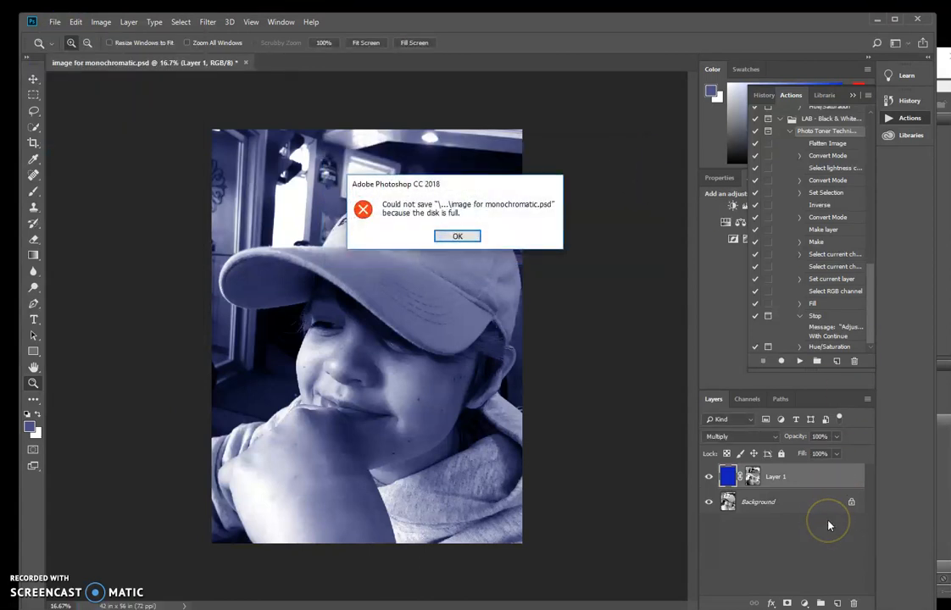
{"action": "left_click", "coordinate": [457, 236]}
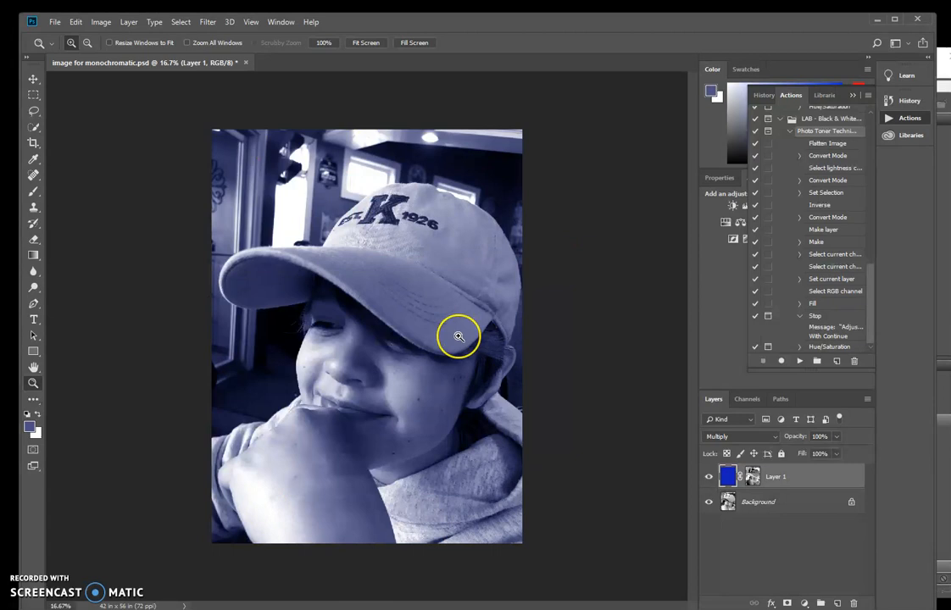